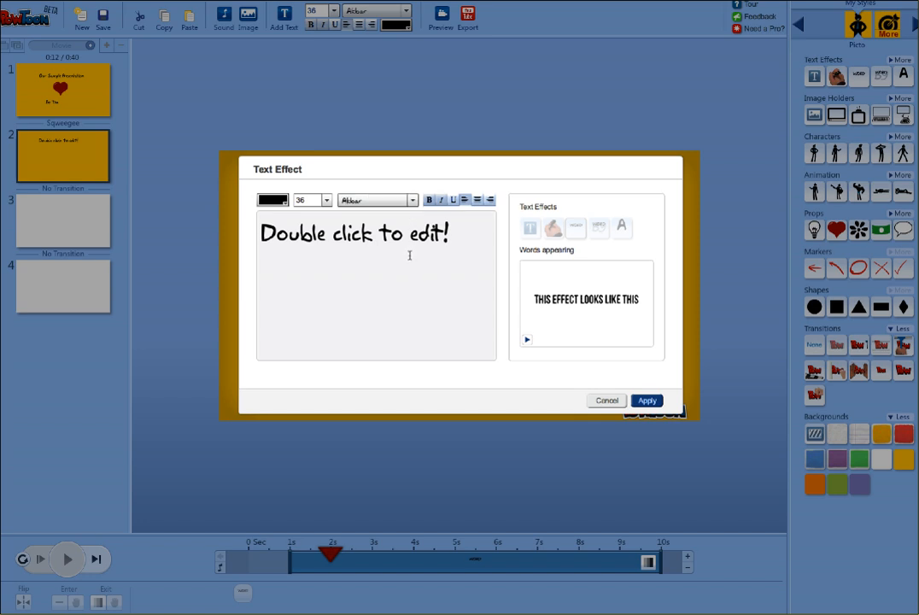
Replace the slide 2 placeholder text with "Computers and Students" and apply it
{"action": "left_click_drag", "start_coordinate": [467, 240], "coordinate": [184, 220]}
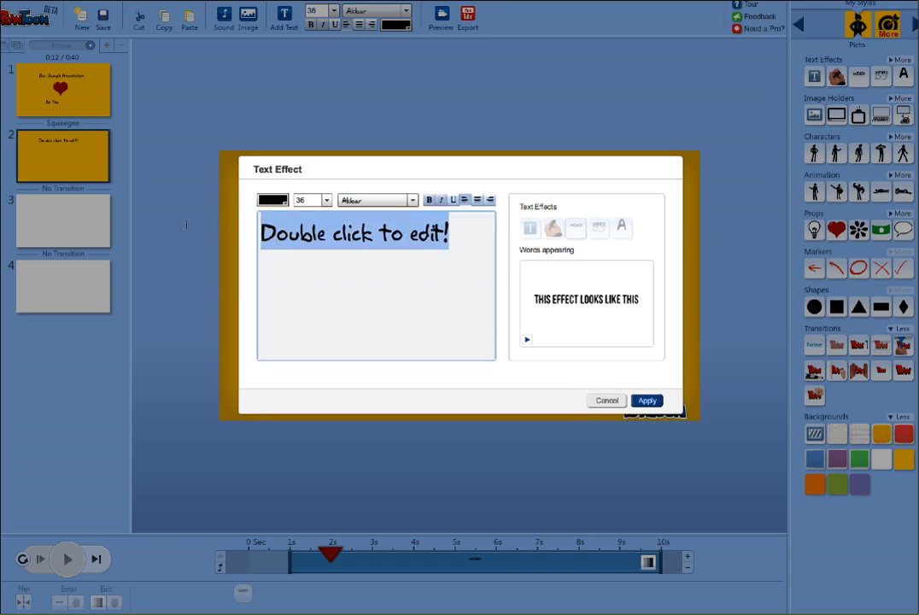
{"action": "type", "text": "Computer"}
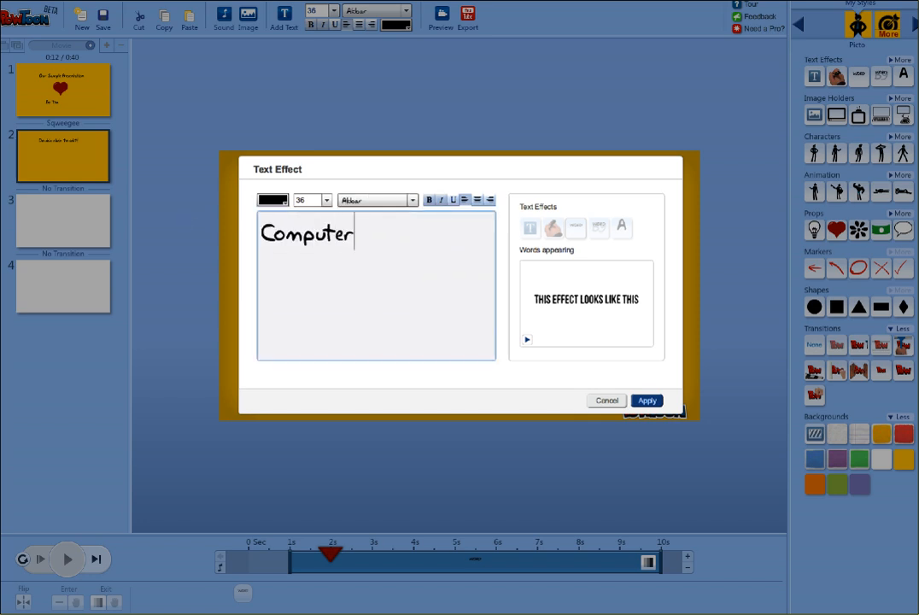
{"action": "type", "text": "s and Students"}
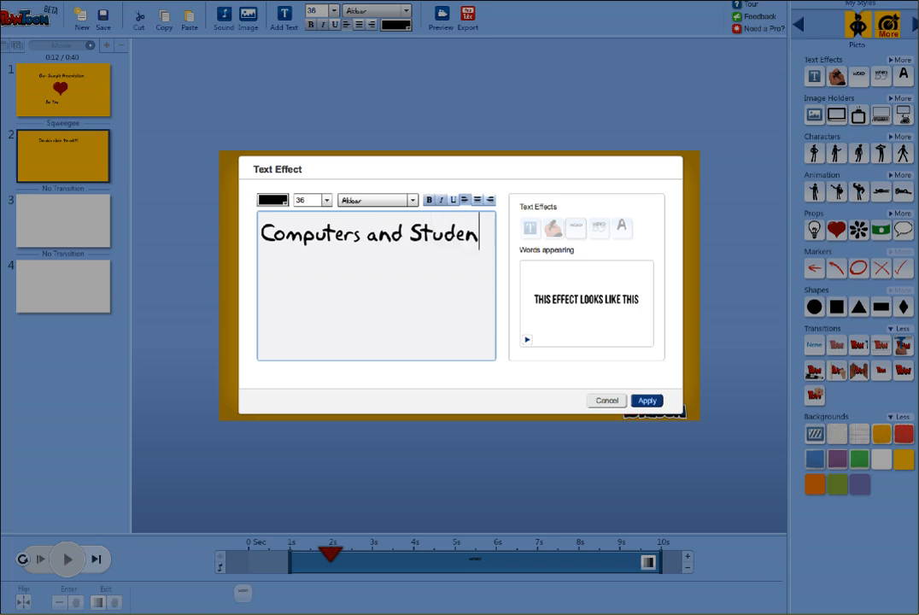
{"action": "left_click", "coordinate": [643, 401]}
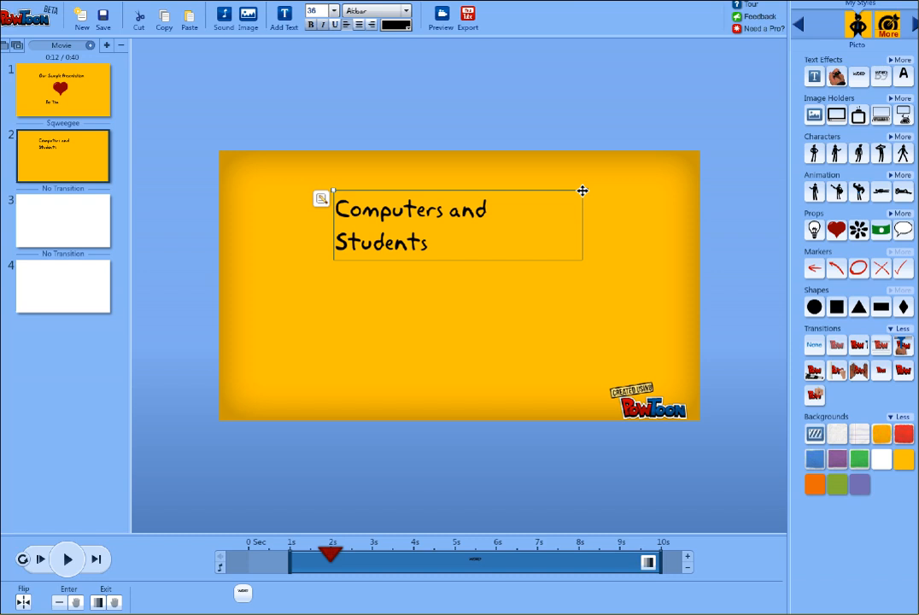
Widen the title text box so it fits on one line and move it up near the slide's top
{"action": "left_click_drag", "start_coordinate": [585, 190], "coordinate": [637, 191]}
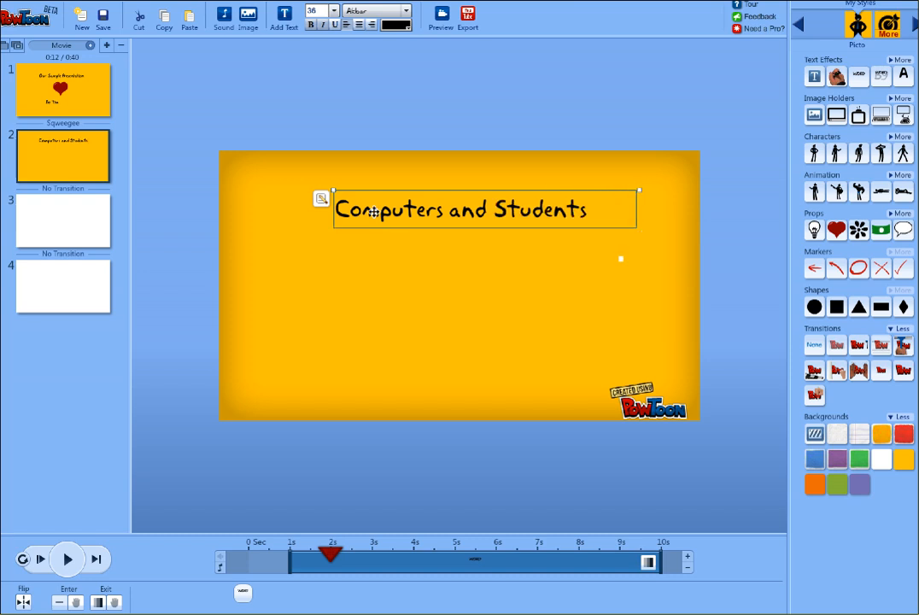
{"action": "left_click_drag", "start_coordinate": [378, 224], "coordinate": [365, 207]}
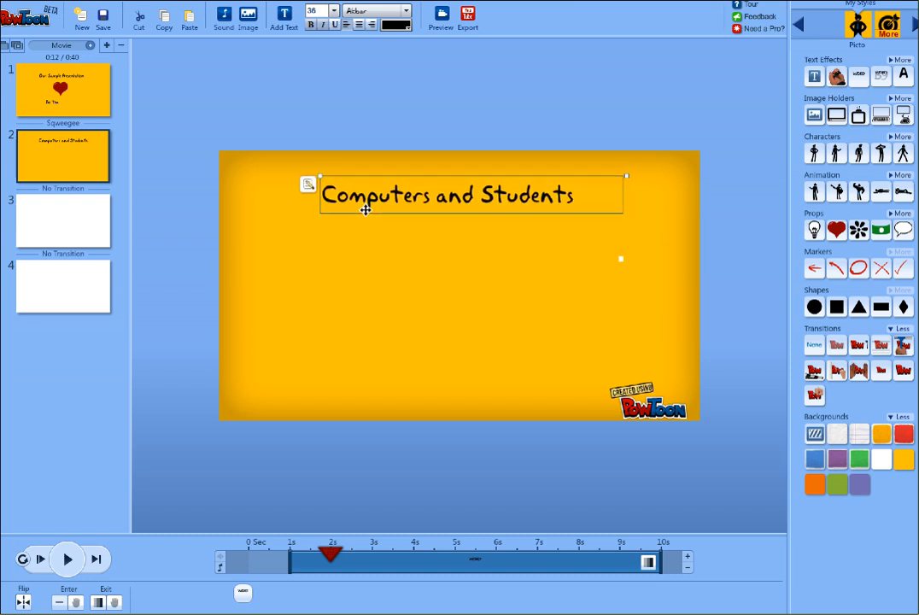
{"action": "left_click", "coordinate": [372, 275]}
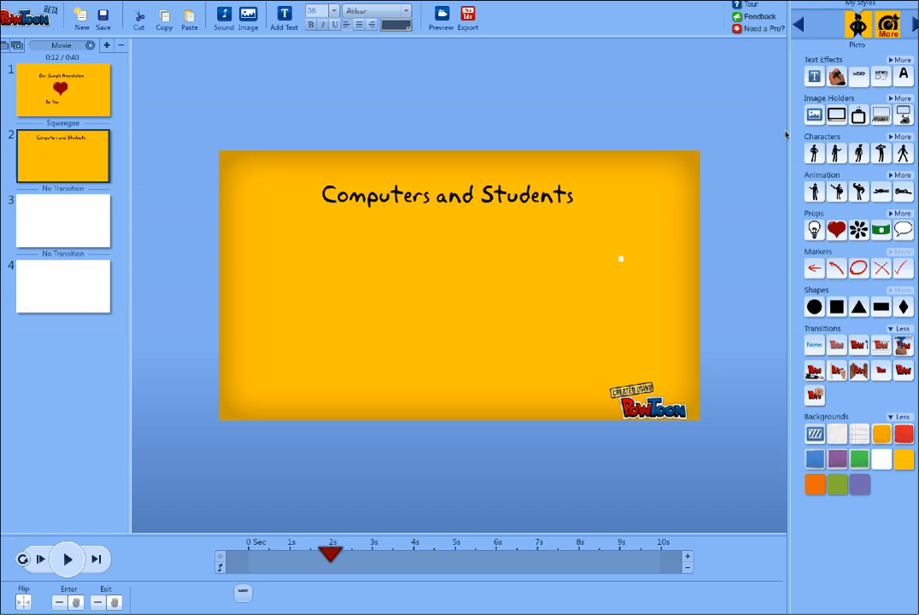
Add a laptop image holder filled with a Flickr photo found by searching "kids computer"
{"action": "left_click", "coordinate": [881, 117]}
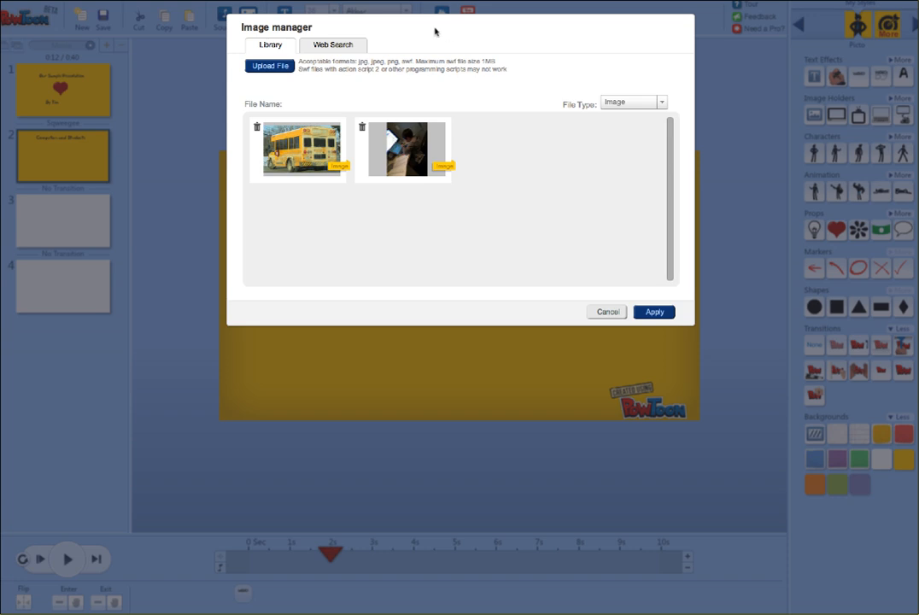
{"action": "left_click", "coordinate": [340, 50]}
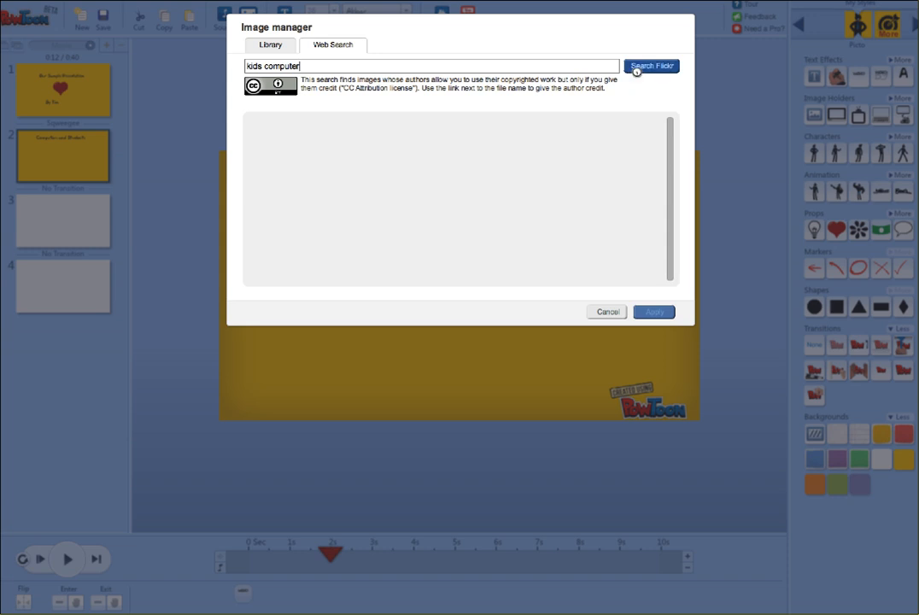
{"action": "left_click", "coordinate": [636, 69]}
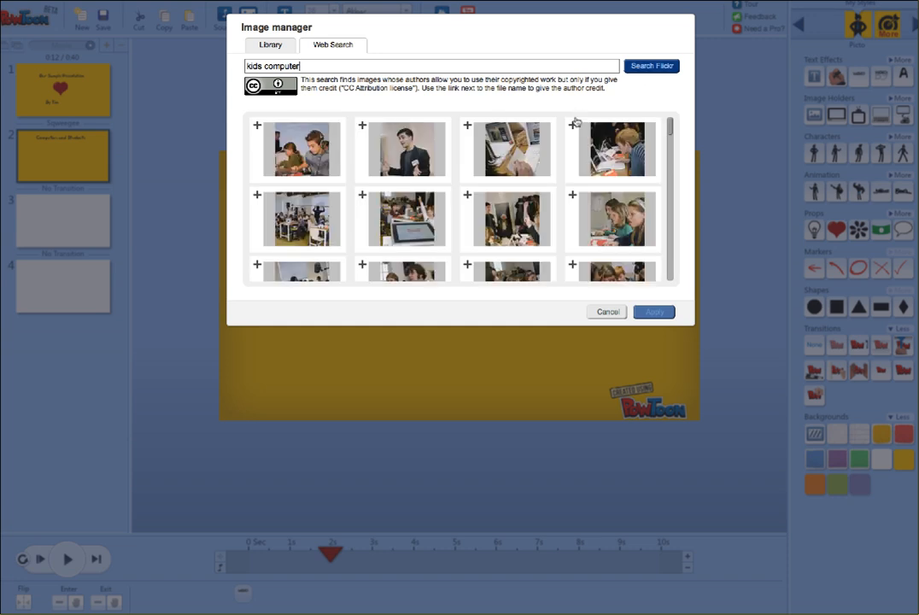
{"action": "mouse_move", "coordinate": [602, 149]}
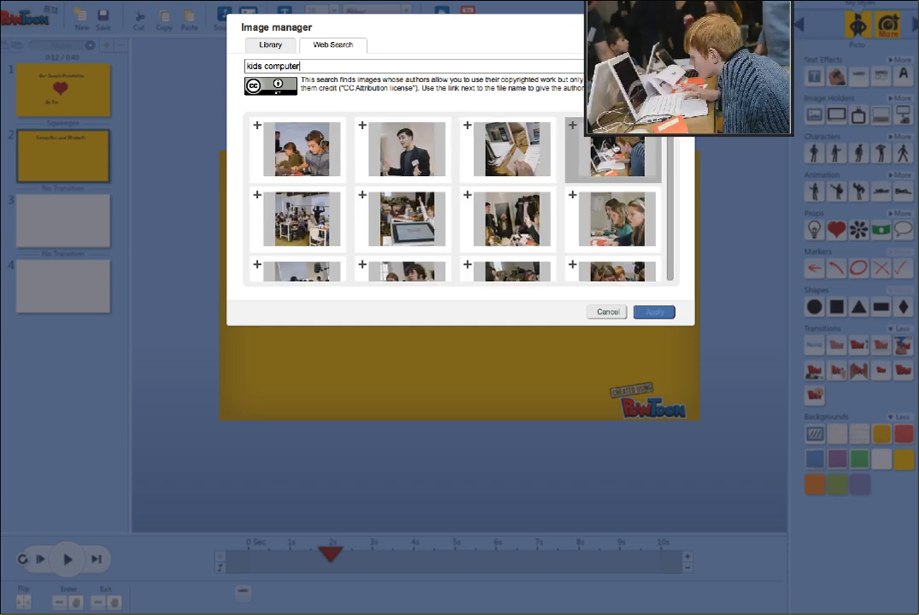
{"action": "left_click", "coordinate": [572, 127]}
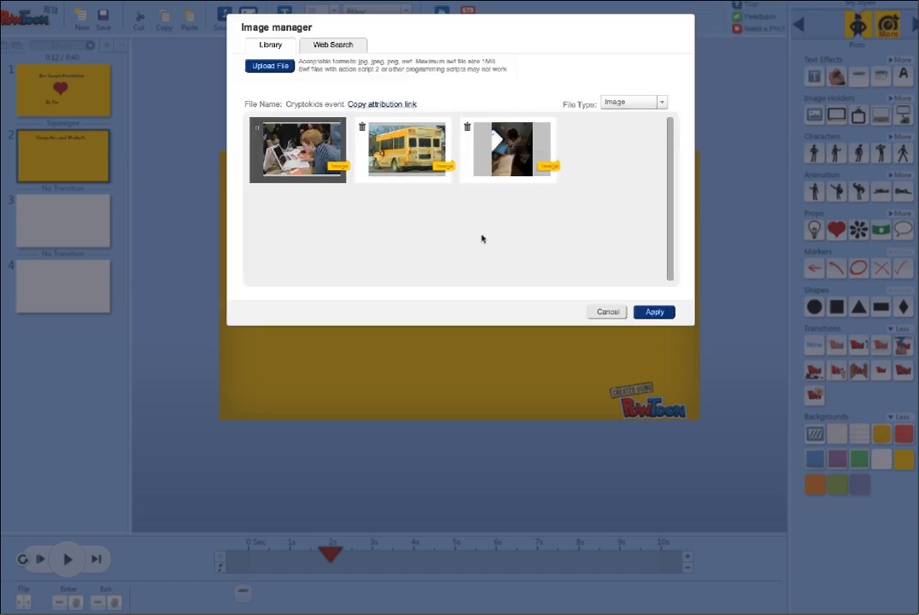
{"action": "mouse_move", "coordinate": [297, 150]}
{"action": "left_click", "coordinate": [655, 312]}
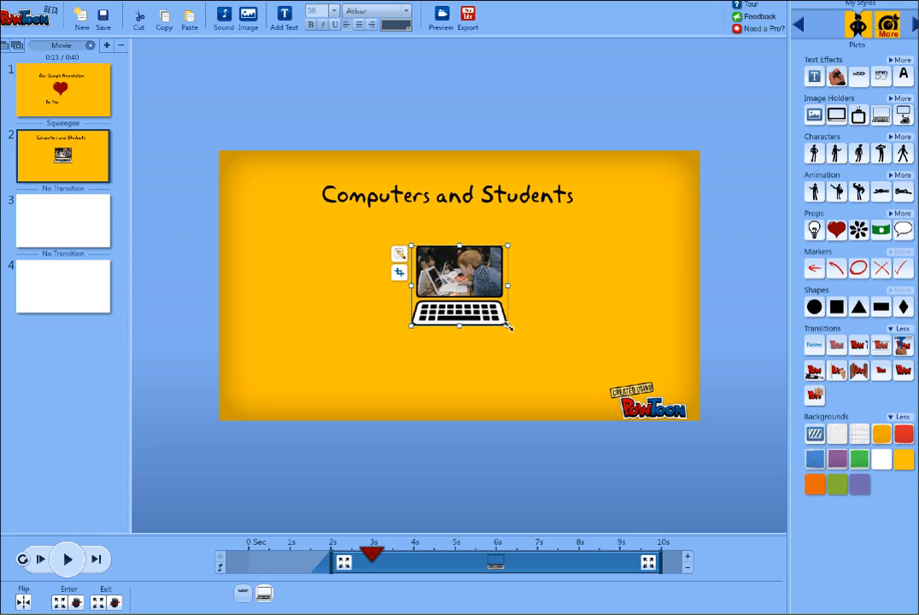
Enlarge the laptop image holder and center it below the title
{"action": "left_click_drag", "start_coordinate": [507, 326], "coordinate": [582, 389]}
{"action": "left_click_drag", "start_coordinate": [532, 296], "coordinate": [491, 288]}
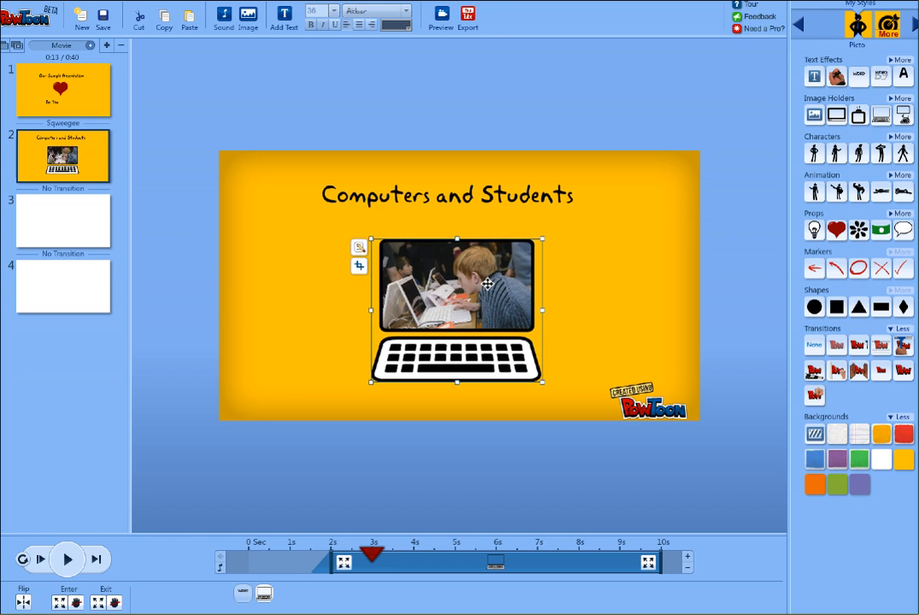
{"action": "left_click", "coordinate": [290, 331]}
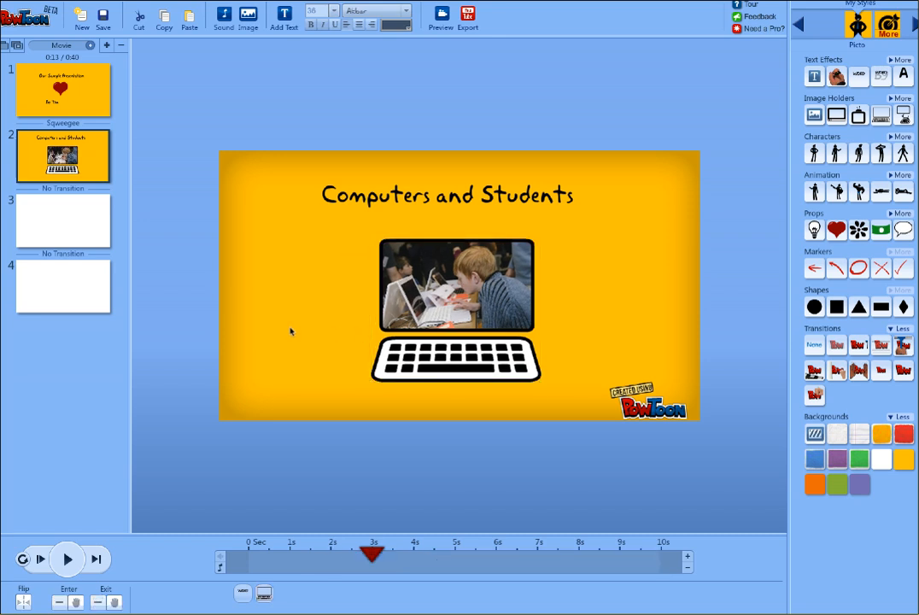
{"action": "left_click", "coordinate": [396, 278]}
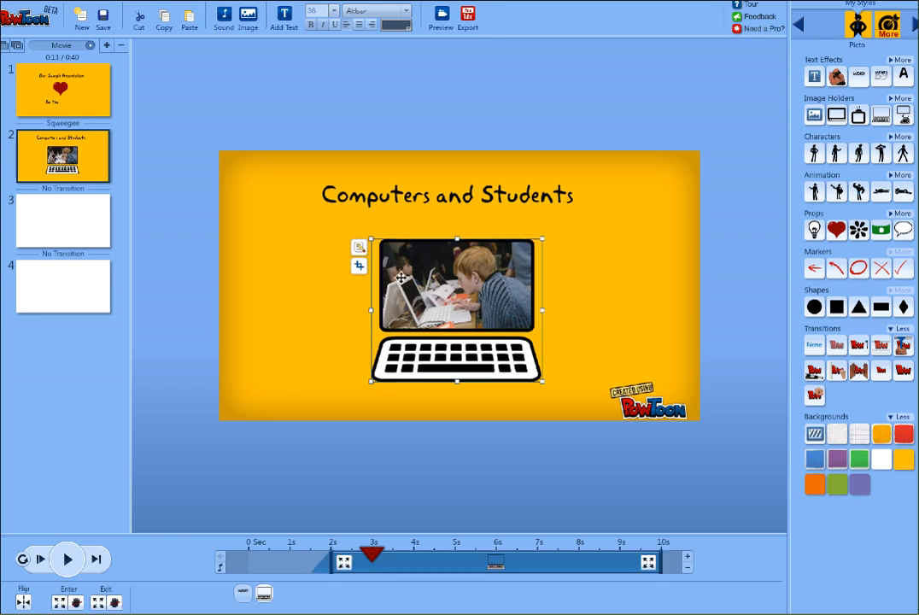
{"action": "left_click", "coordinate": [359, 247]}
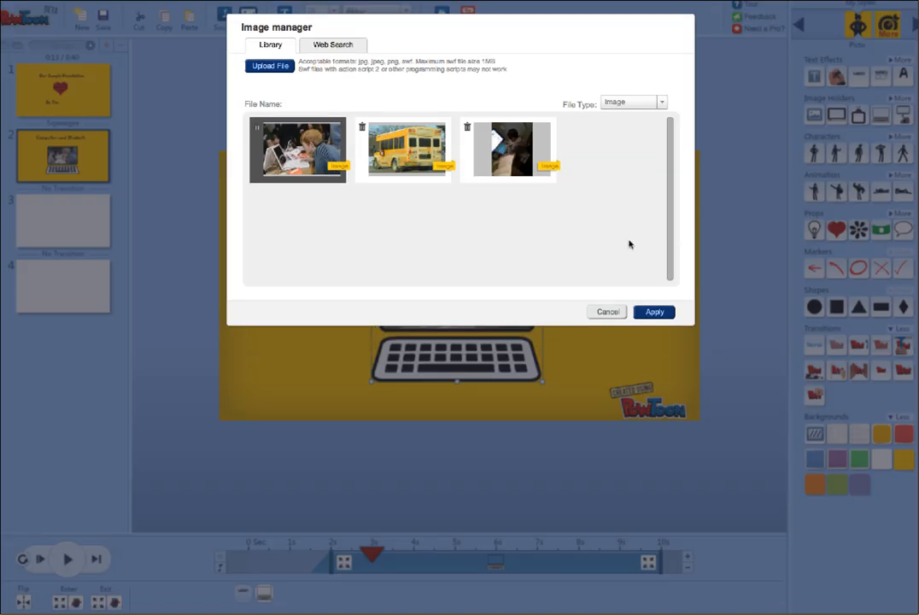
{"action": "left_click", "coordinate": [607, 311]}
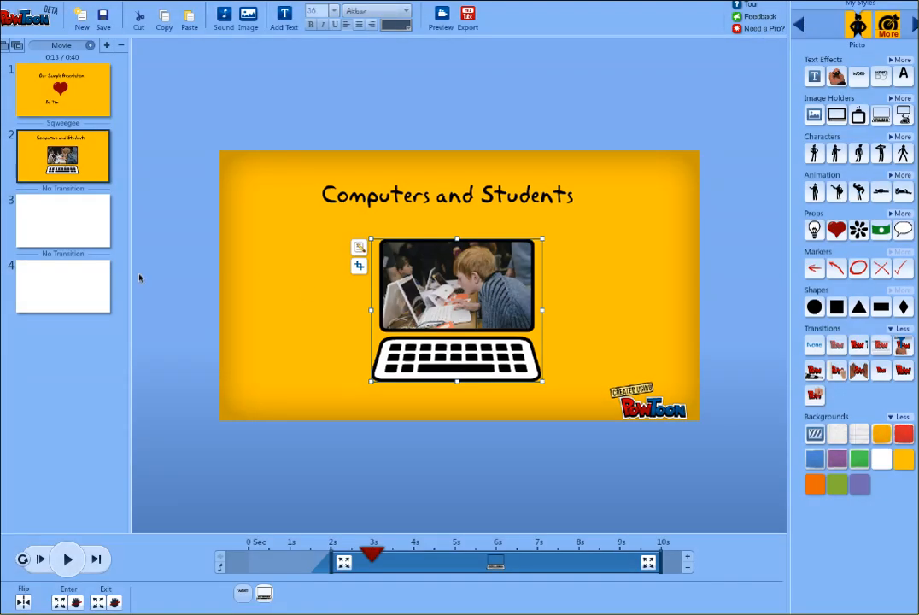
Apply the yellow background to slides 3 and 4
{"action": "left_click", "coordinate": [51, 238]}
{"action": "left_click", "coordinate": [903, 461]}
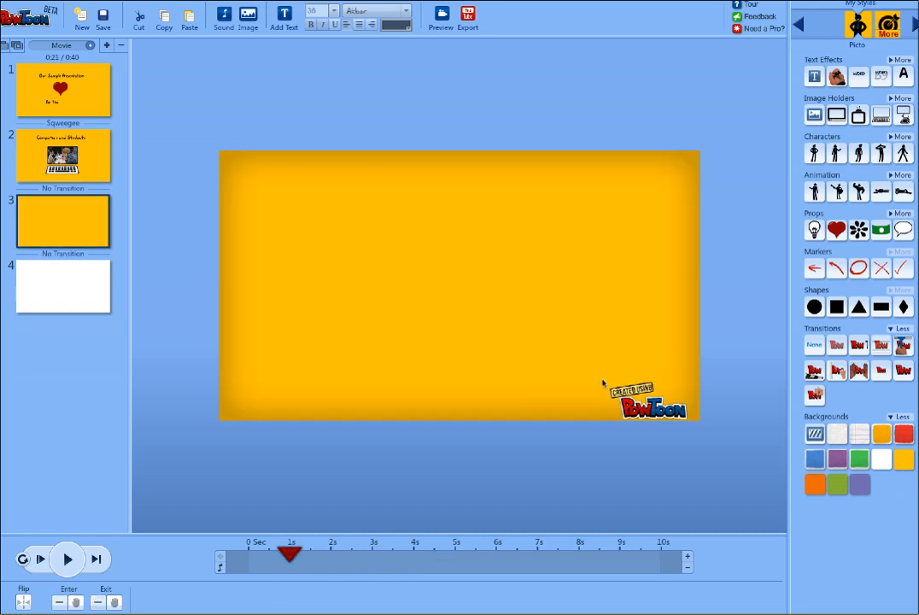
{"action": "left_click", "coordinate": [66, 276]}
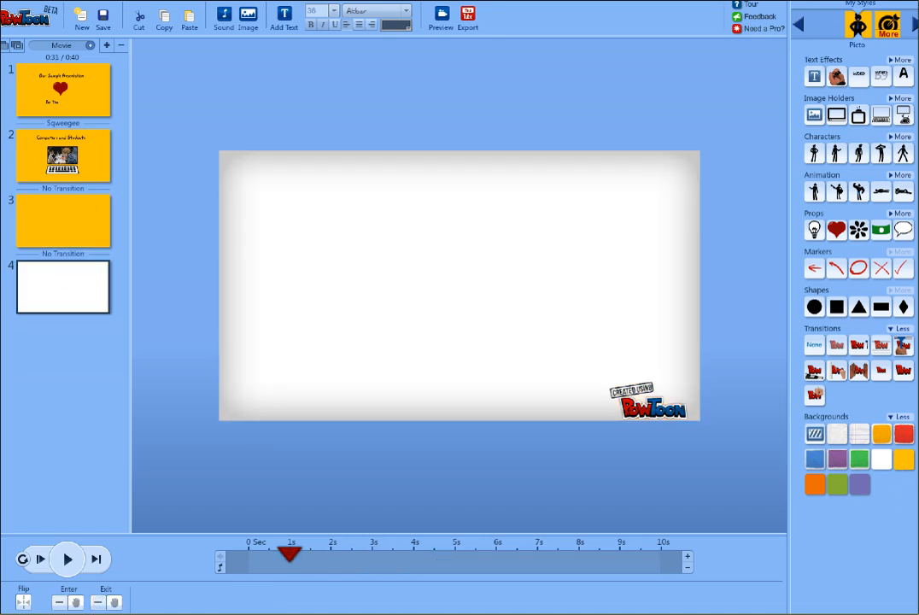
{"action": "left_click", "coordinate": [903, 461]}
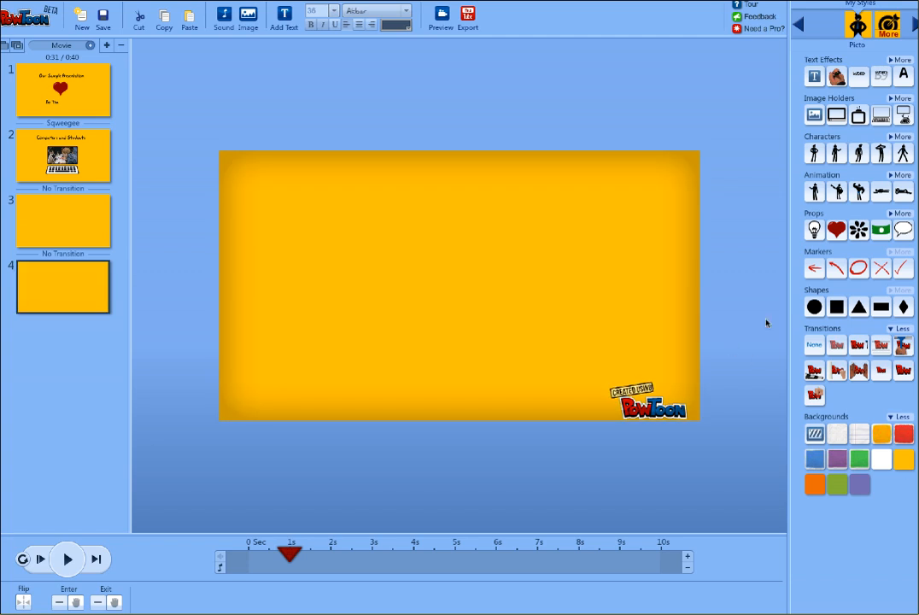
Set a Fade transition after slide 3 and a Zoom In transition after slide 2
{"action": "left_click", "coordinate": [60, 200]}
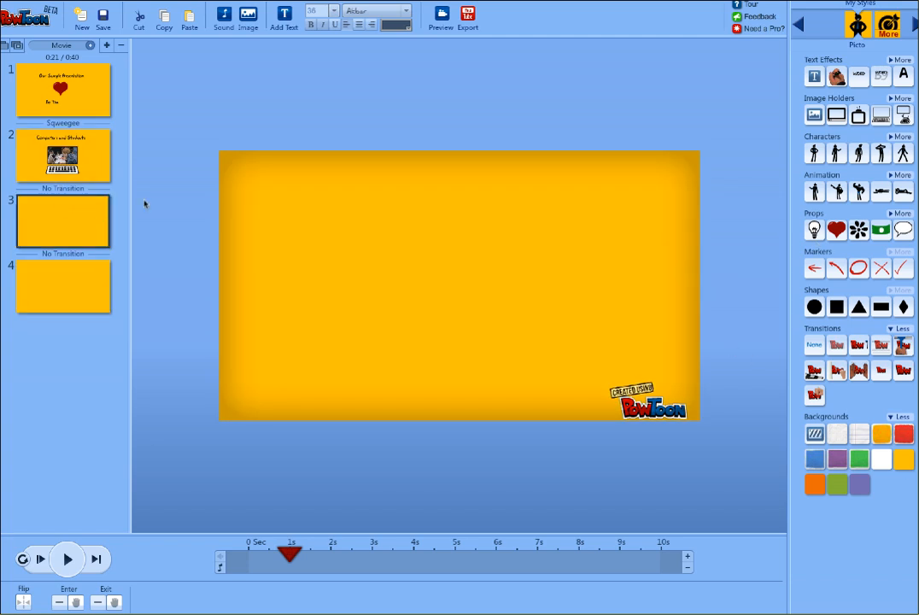
{"action": "left_click", "coordinate": [837, 345]}
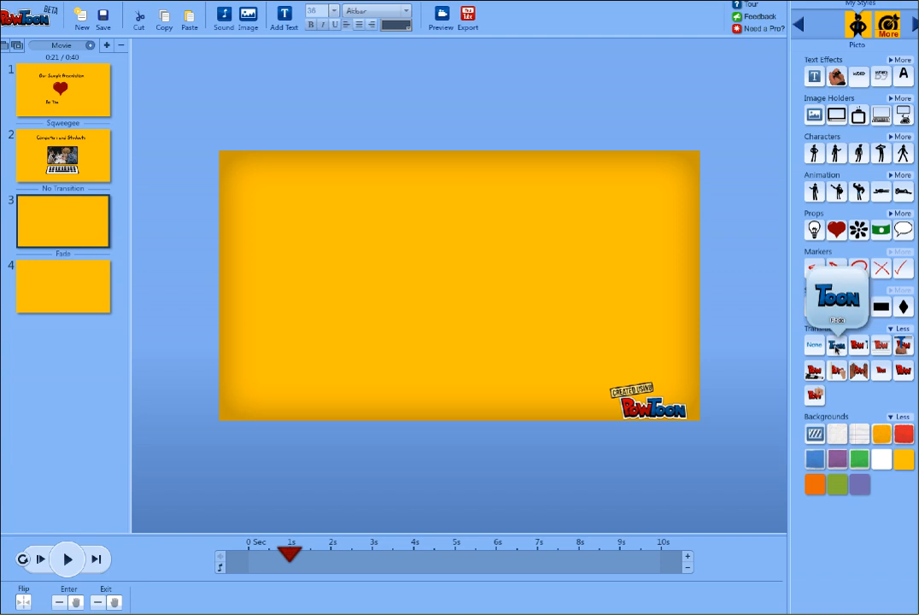
{"action": "left_click", "coordinate": [85, 139]}
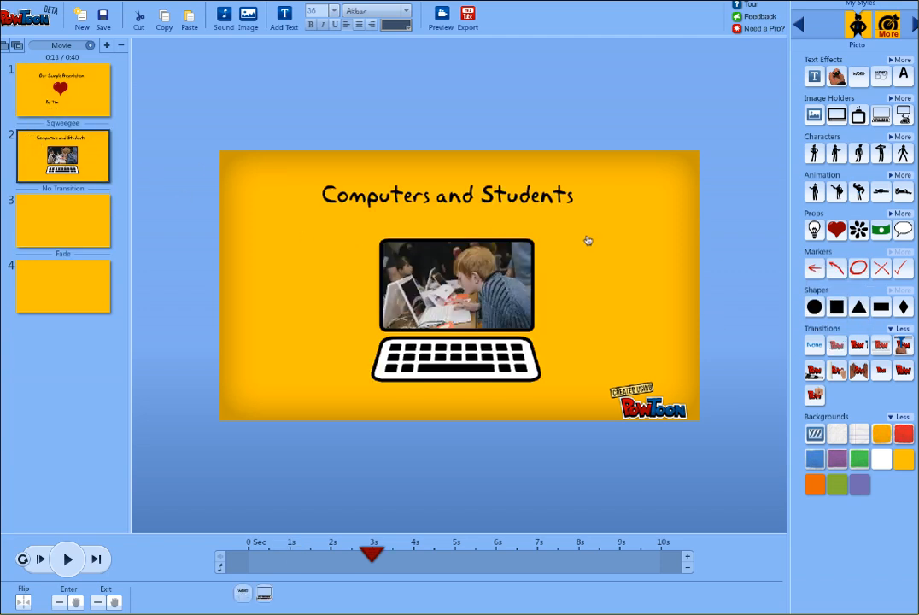
{"action": "left_click", "coordinate": [903, 371]}
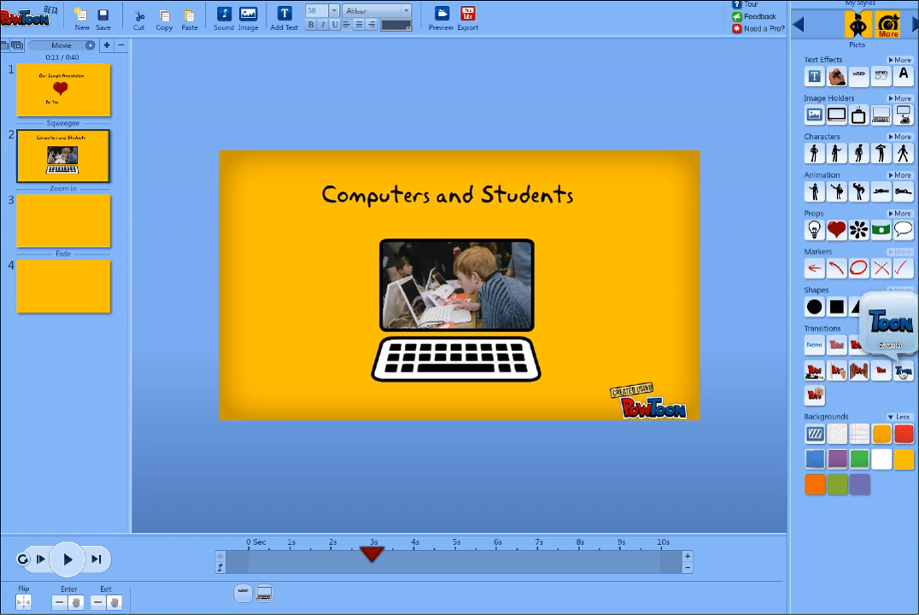
Add a lightbulb prop to slide 3, enlarge it and center it on the slide
{"action": "left_click", "coordinate": [41, 224]}
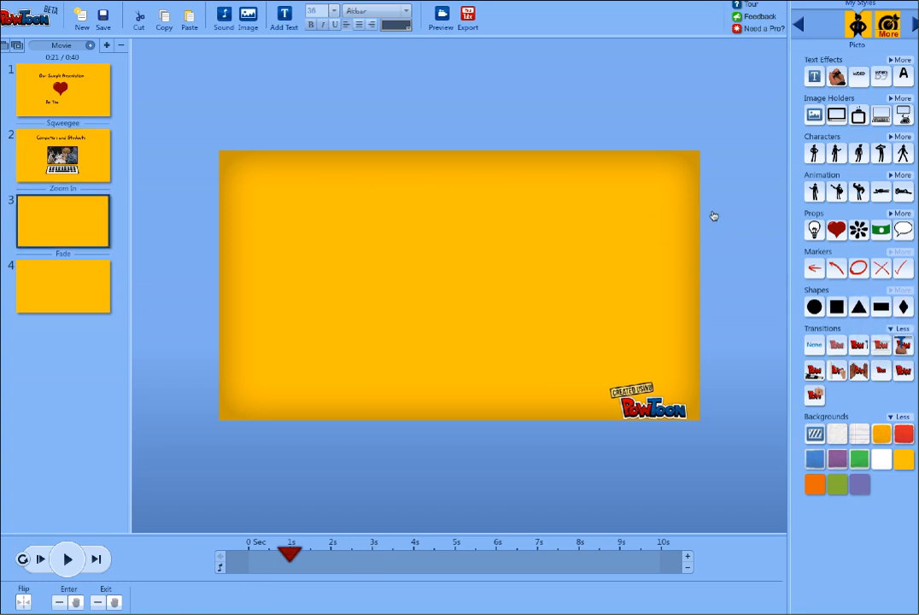
{"action": "left_click_drag", "start_coordinate": [814, 230], "coordinate": [580, 241]}
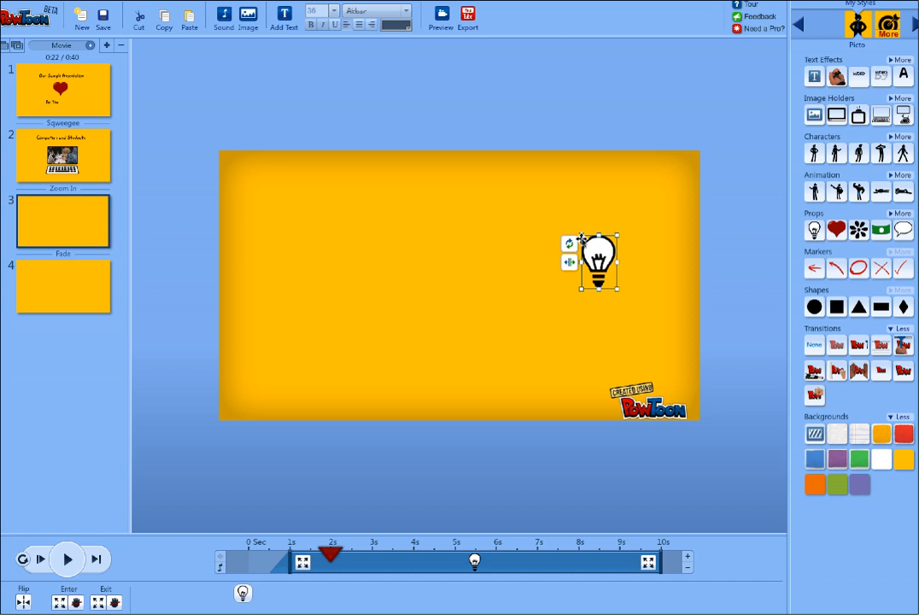
{"action": "left_click_drag", "start_coordinate": [587, 282], "coordinate": [551, 347]}
{"action": "left_click_drag", "start_coordinate": [581, 290], "coordinate": [464, 355]}
{"action": "left_click_drag", "start_coordinate": [559, 314], "coordinate": [443, 275]}
Add a red circle marker to slide 4, enlarge it and center it
{"action": "mouse_move", "coordinate": [863, 275]}
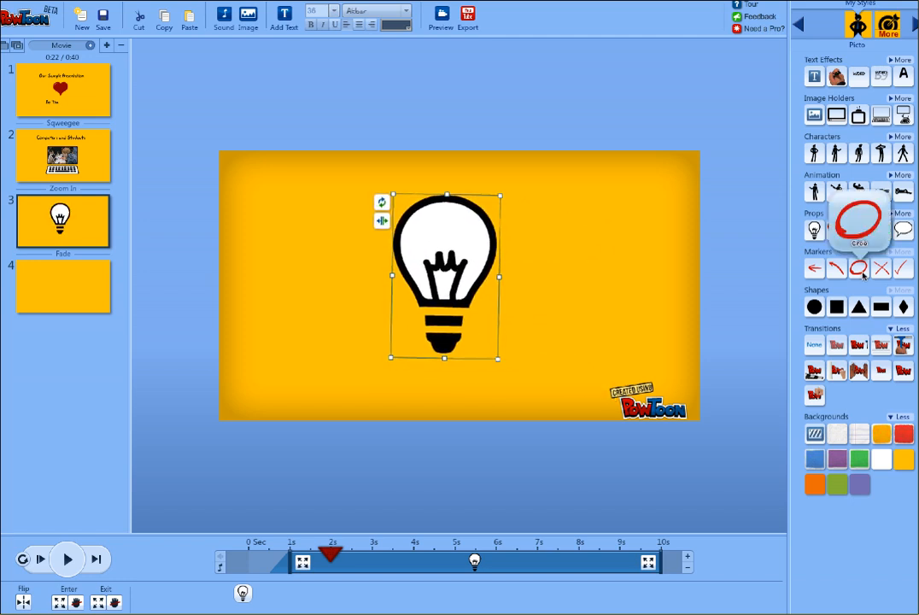
{"action": "mouse_move", "coordinate": [863, 275]}
{"action": "left_mouse_down"}
{"action": "mouse_move", "coordinate": [579, 216]}
{"action": "mouse_move", "coordinate": [877, 287]}
{"action": "mouse_move", "coordinate": [861, 224]}
{"action": "mouse_move", "coordinate": [398, 274]}
{"action": "left_mouse_up"}
{"action": "left_click", "coordinate": [63, 287]}
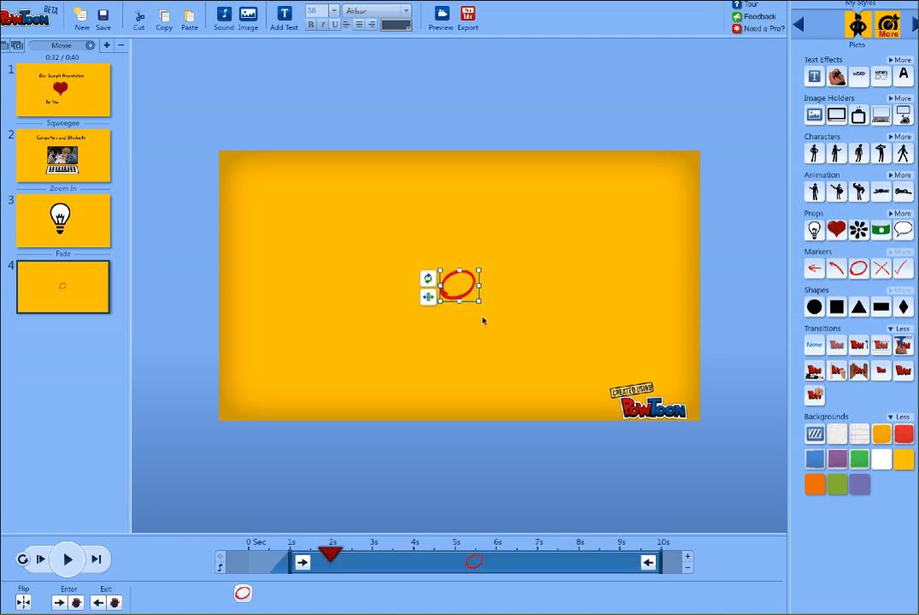
{"action": "left_click_drag", "start_coordinate": [479, 300], "coordinate": [585, 385]}
{"action": "left_click_drag", "start_coordinate": [541, 337], "coordinate": [490, 272]}
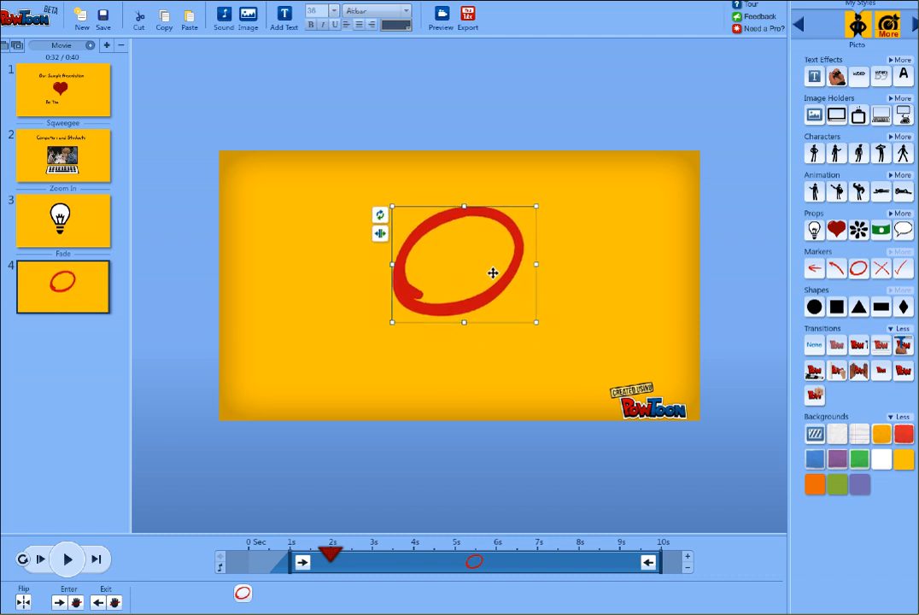
{"action": "left_click", "coordinate": [638, 295]}
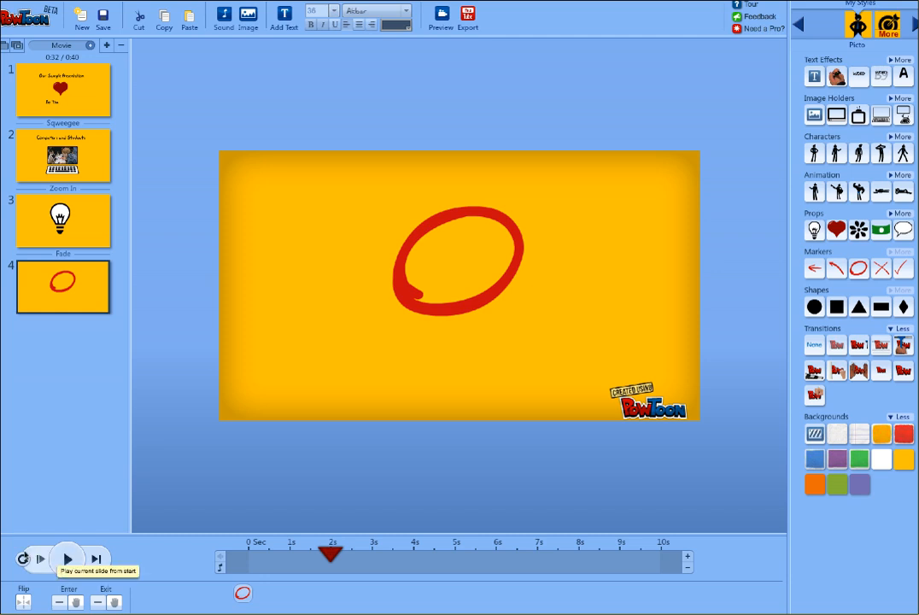
Play slide 4 from the start and pause the playback
{"action": "left_click", "coordinate": [23, 560]}
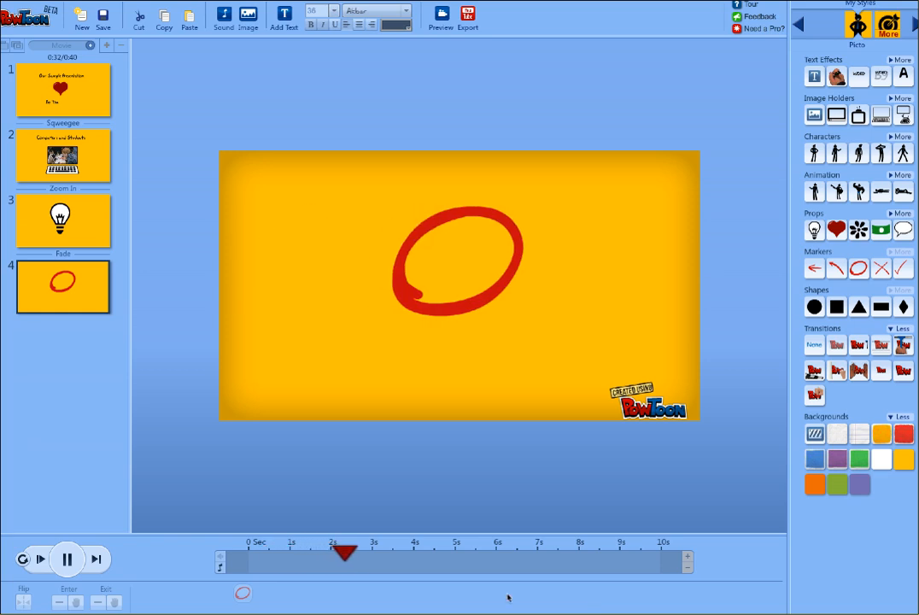
{"action": "left_click", "coordinate": [63, 559]}
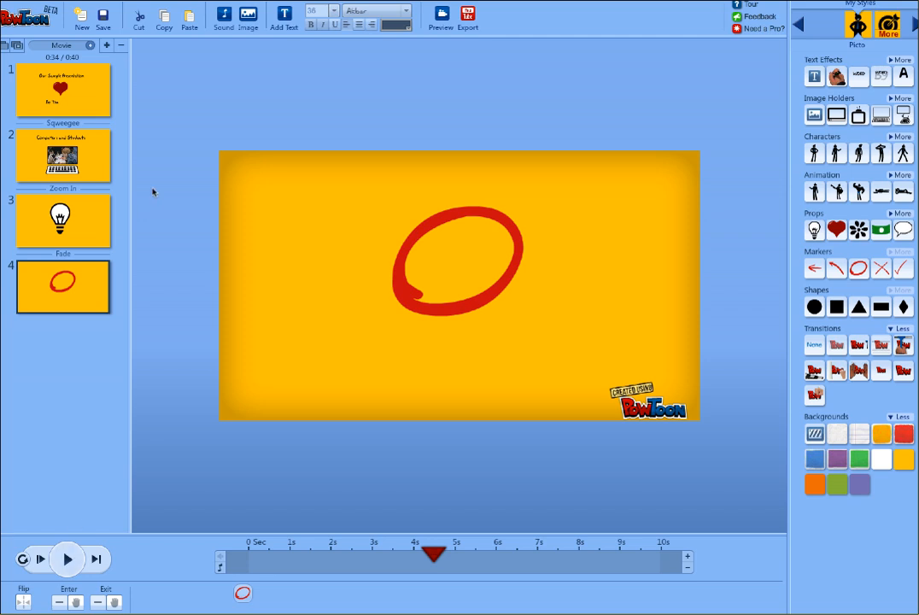
Add a new slide and delete it again
{"action": "left_click", "coordinate": [108, 45]}
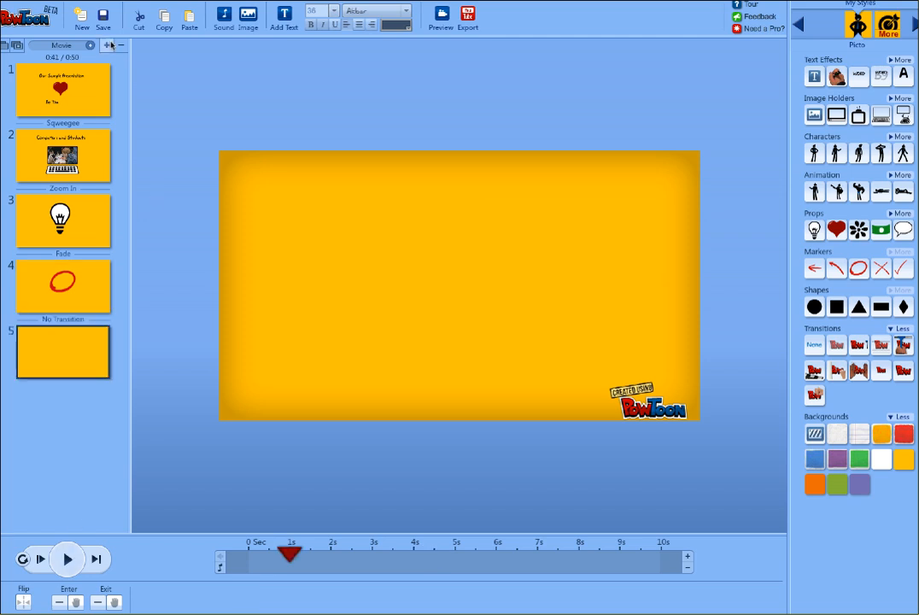
{"action": "left_click", "coordinate": [122, 45]}
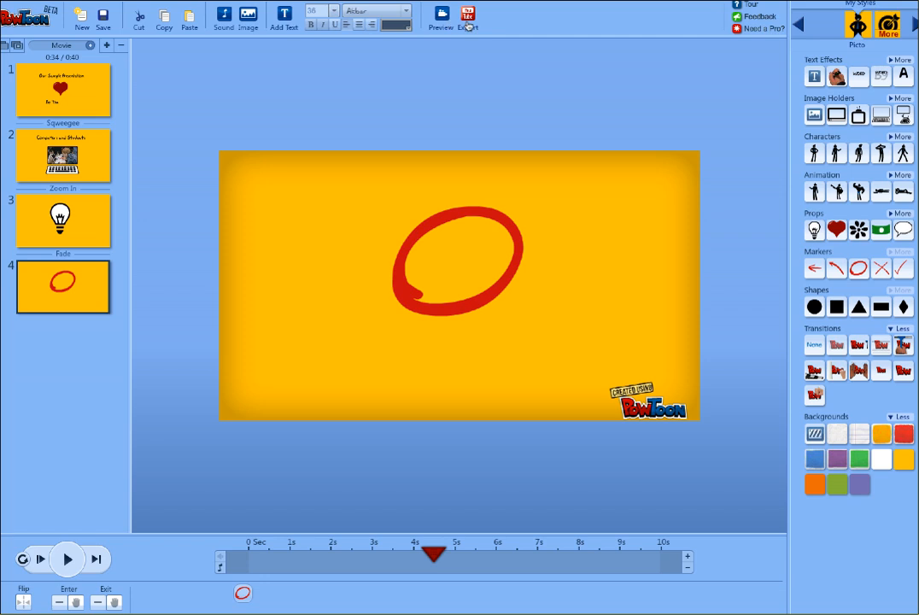
Review the Sound Manager's music track list and the export options, cancelling both dialogs
{"action": "left_click", "coordinate": [225, 17]}
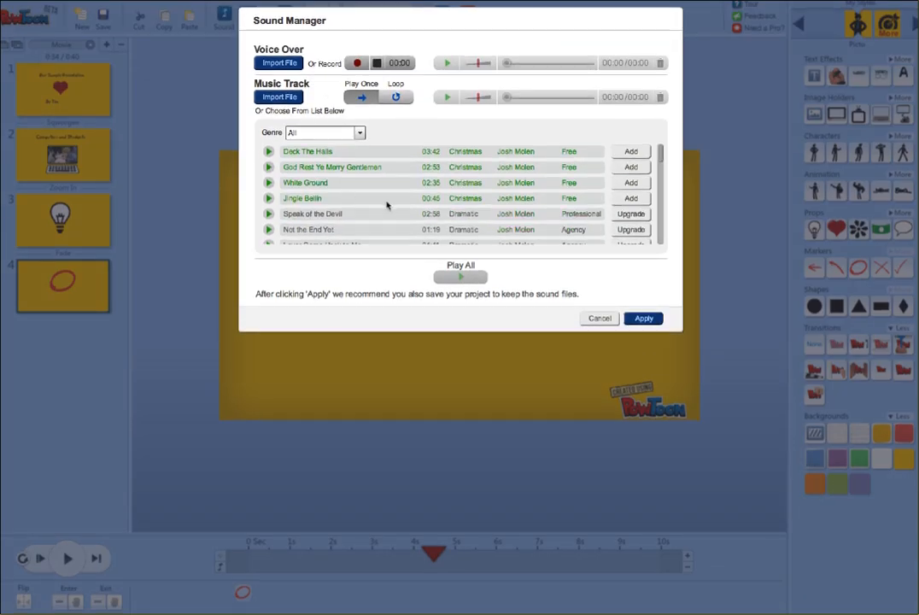
{"action": "mouse_move", "coordinate": [661, 160]}
{"action": "left_mouse_down"}
{"action": "mouse_move", "coordinate": [657, 261]}
{"action": "mouse_move", "coordinate": [660, 152]}
{"action": "left_mouse_up"}
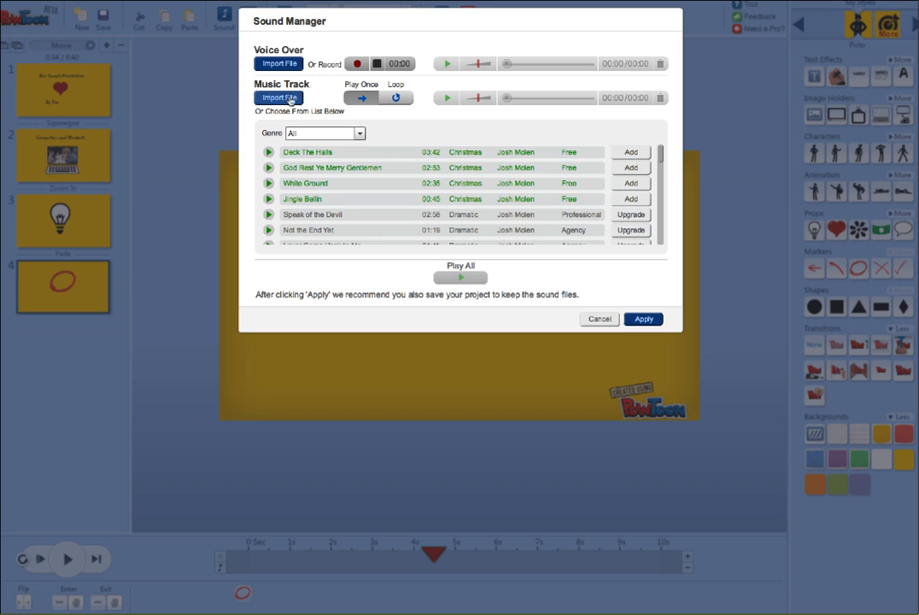
{"action": "left_click", "coordinate": [610, 319]}
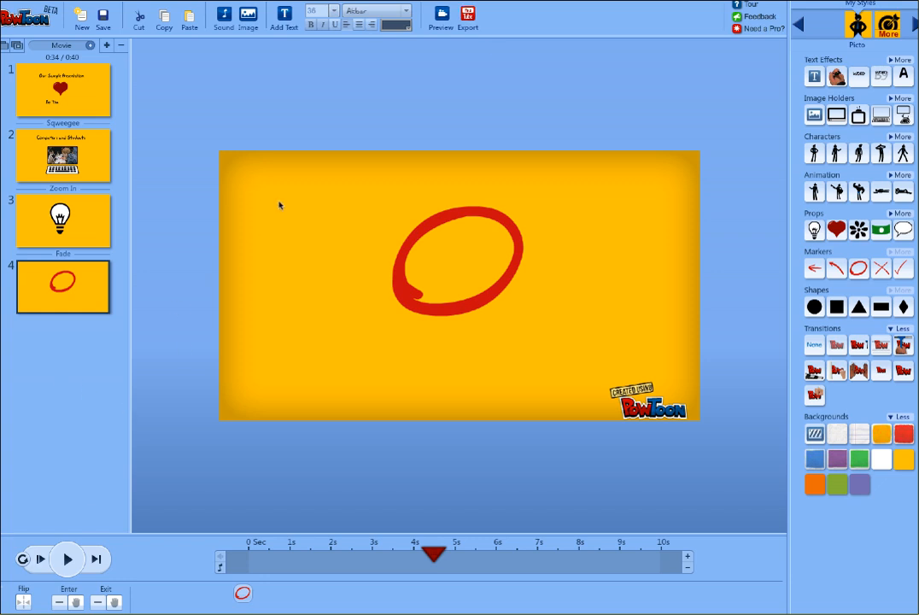
{"action": "left_click", "coordinate": [468, 17]}
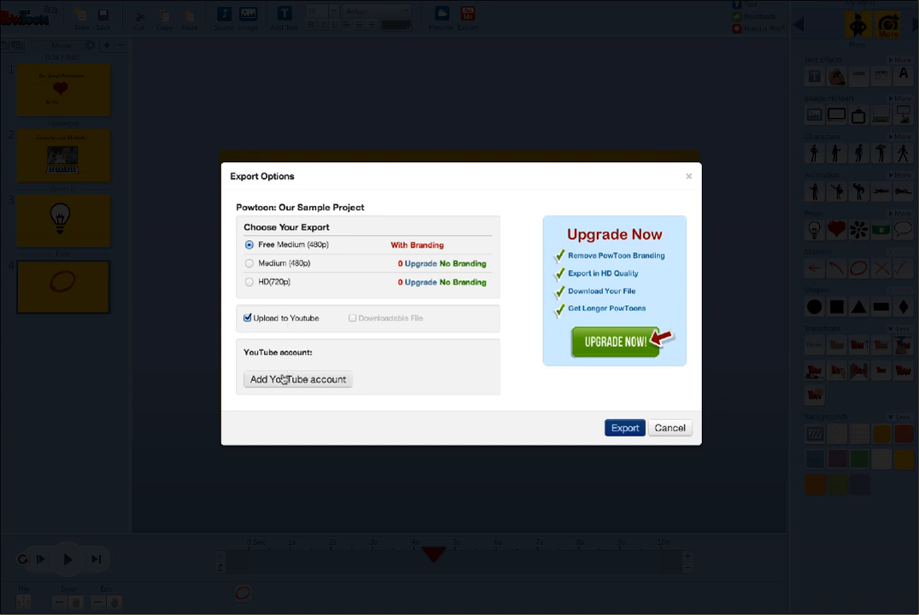
{"action": "left_click", "coordinate": [682, 434]}
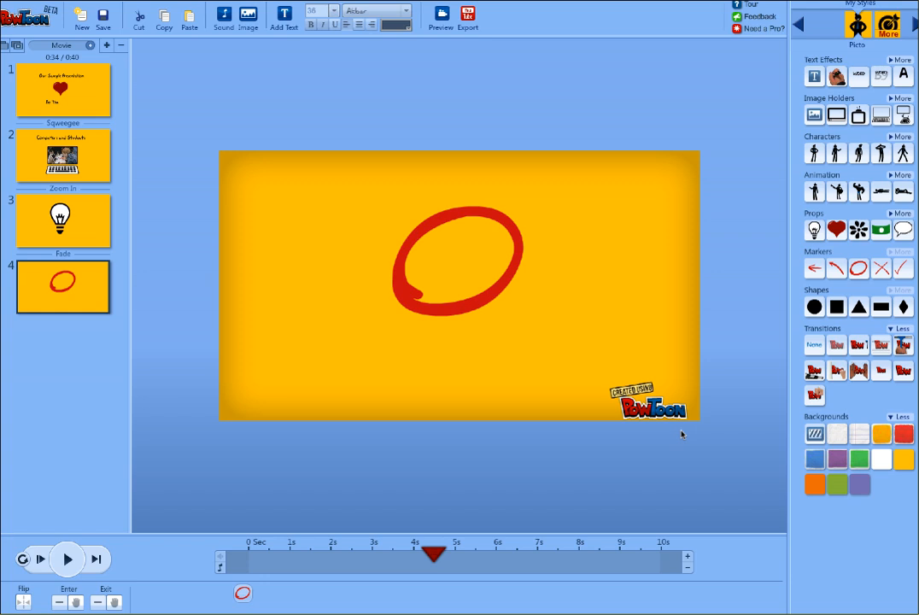